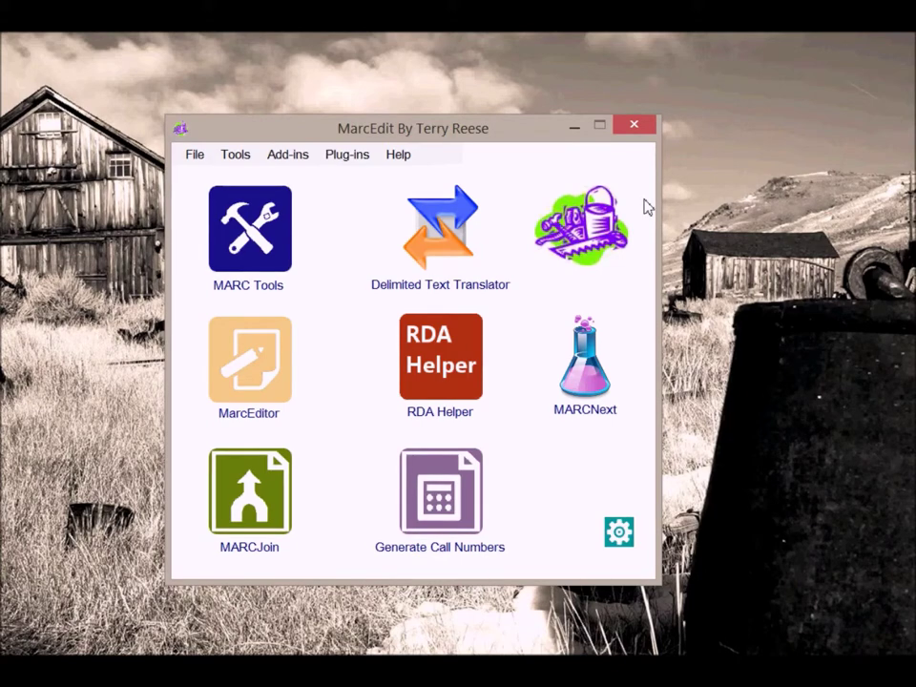
# Step: Review the insertion, classification, subject heading and general options of the Generate Call Numbers tool, leaving its settings unchanged
pyautogui.click(236, 155)
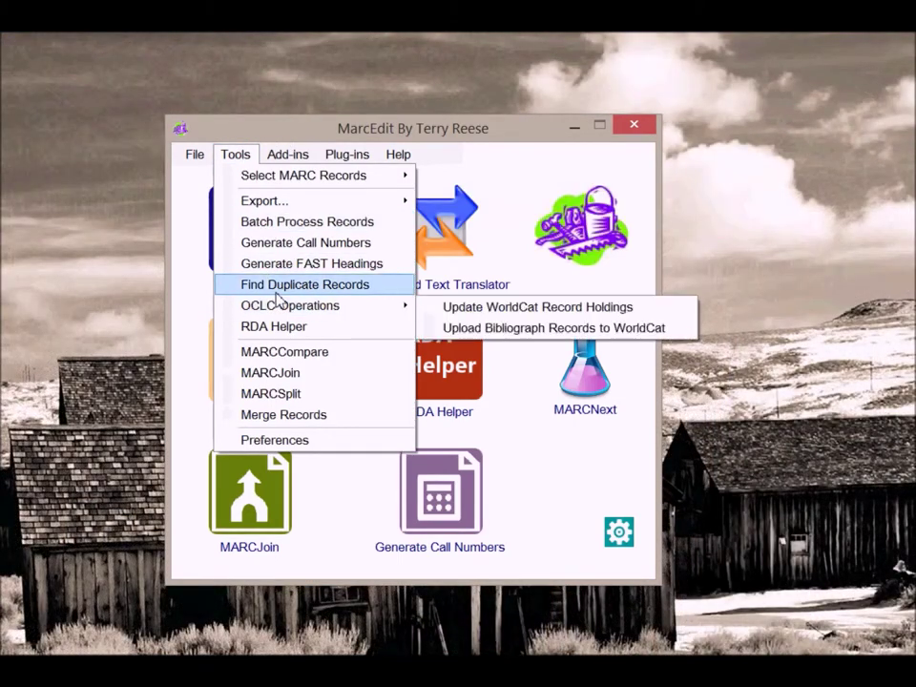
pyautogui.click(286, 244)
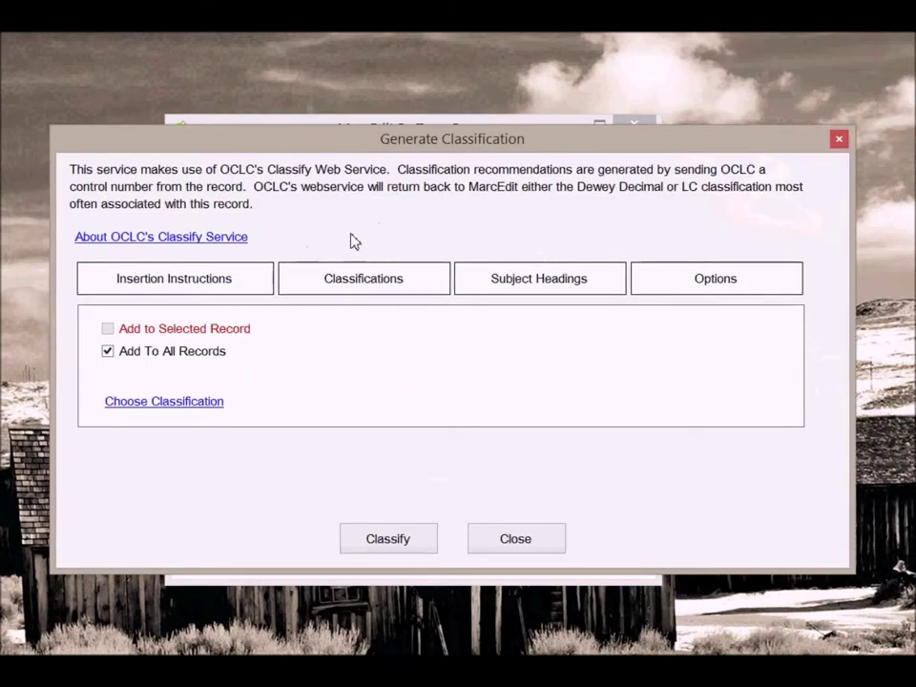
pyautogui.click(340, 288)
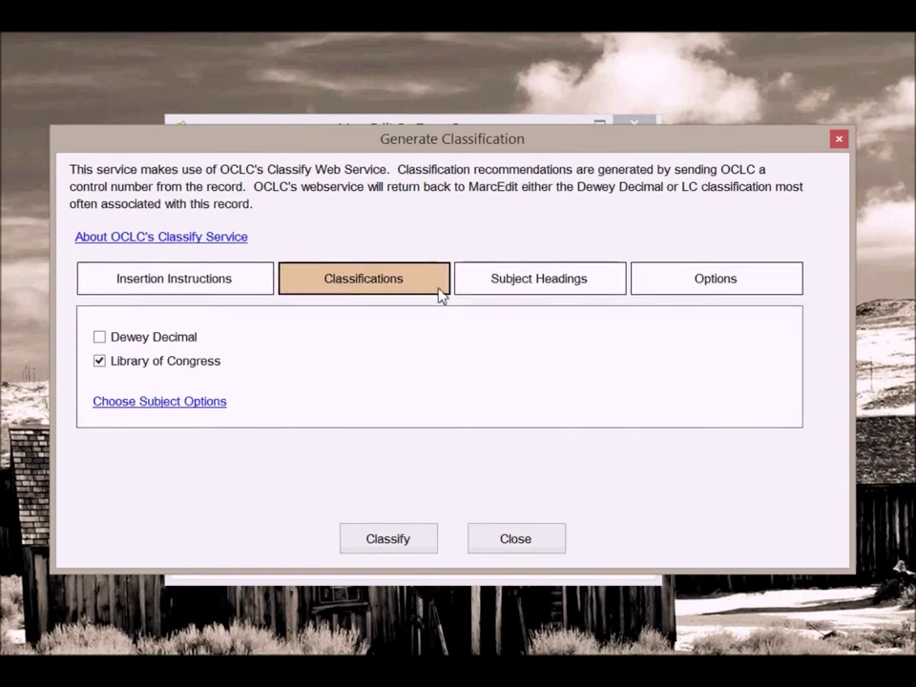
pyautogui.click(535, 288)
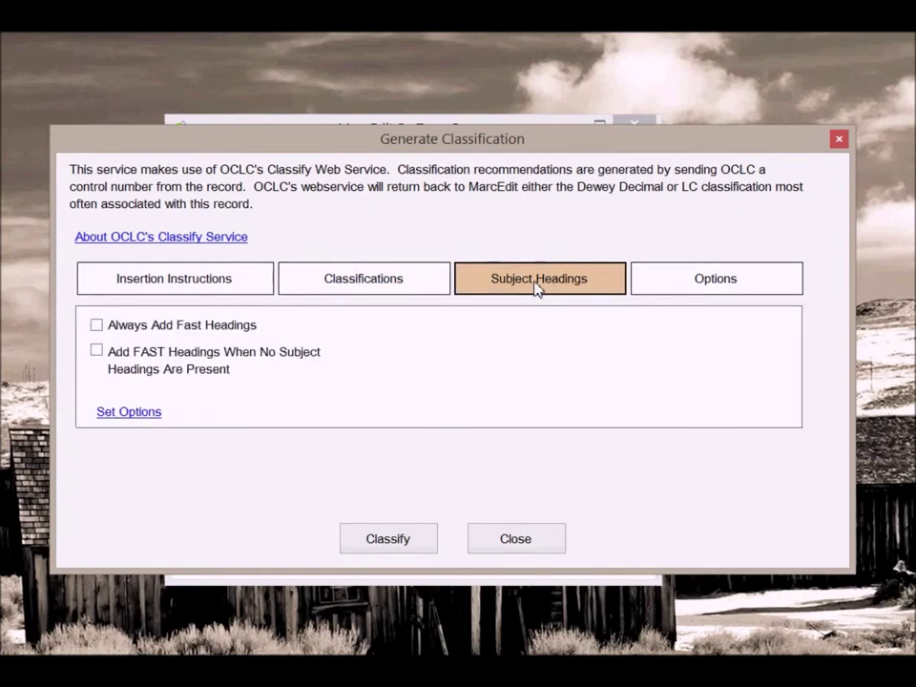
pyautogui.click(710, 290)
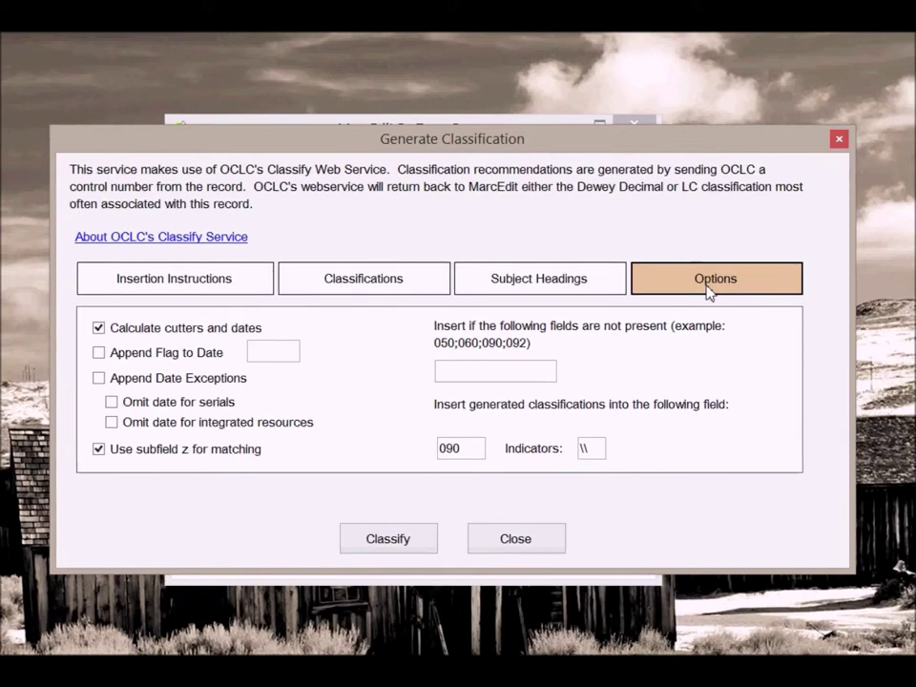
pyautogui.click(839, 139)
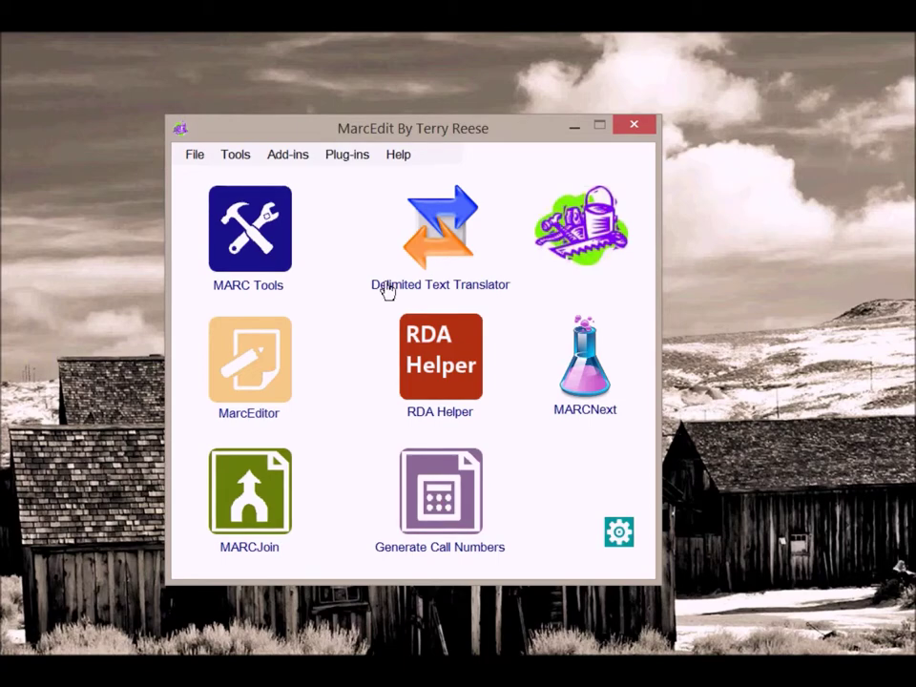
# Step: Open a MarcEditor window and search OCLC WorldCat for 4774671 as an OCLC number
pyautogui.click(256, 375)
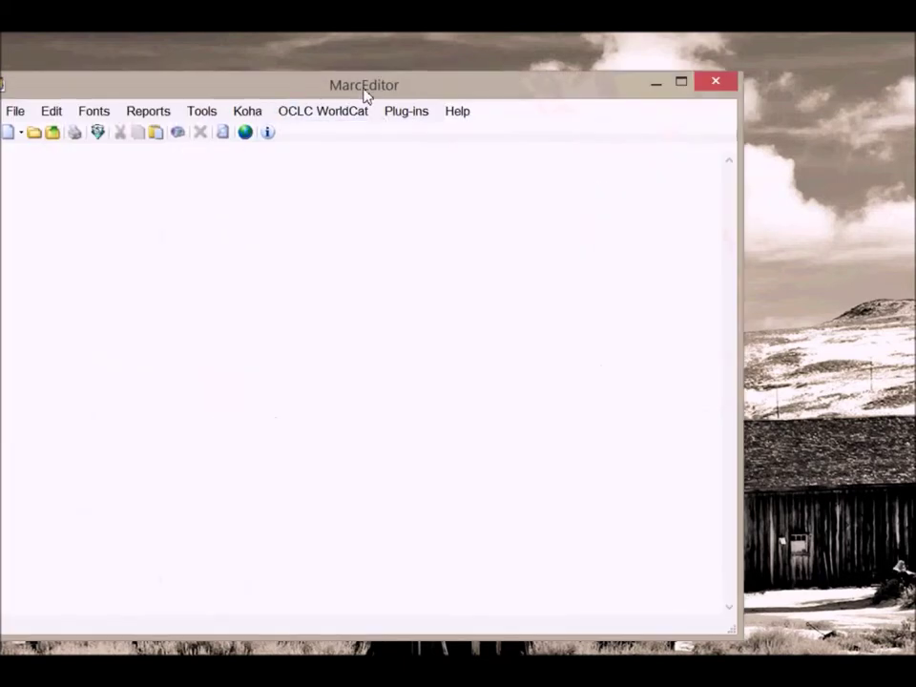
pyautogui.moveTo(364, 88); pyautogui.dragTo(460, 65)
pyautogui.click(425, 87)
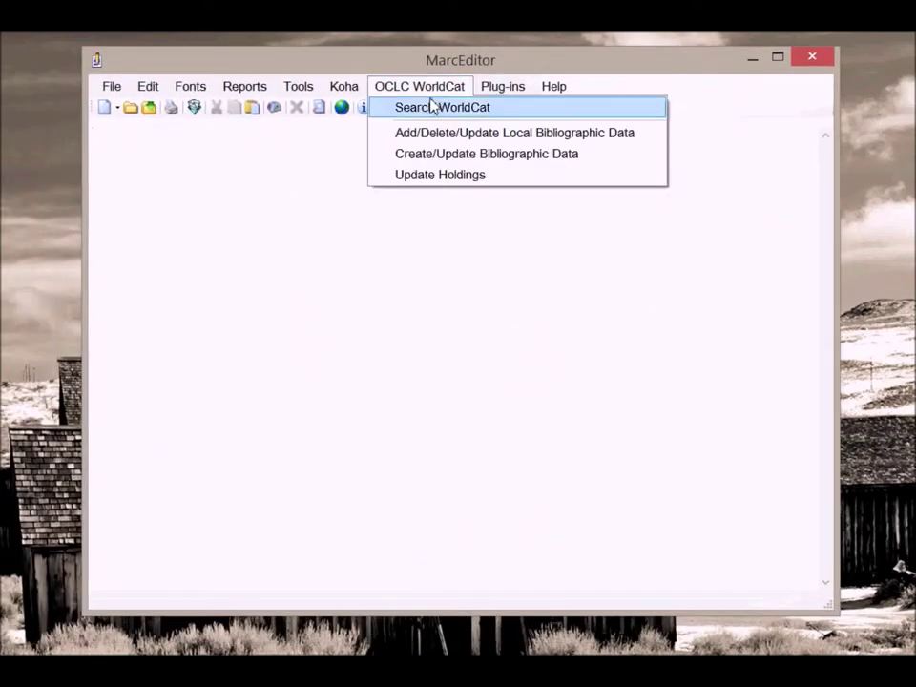
pyautogui.click(429, 106)
pyautogui.write('4774671')
pyautogui.click(467, 239)
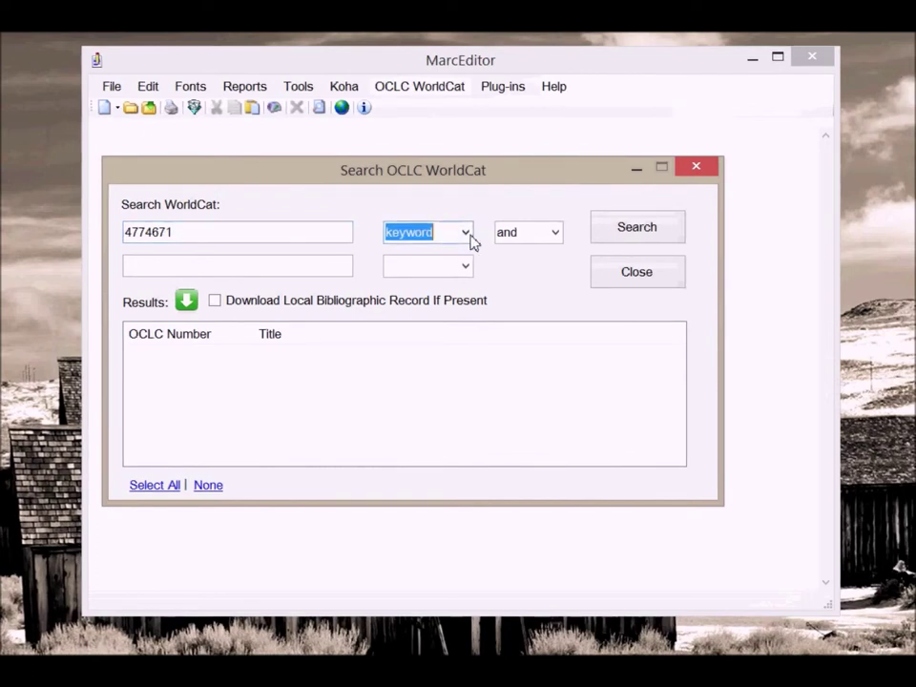
pyautogui.click(436, 359)
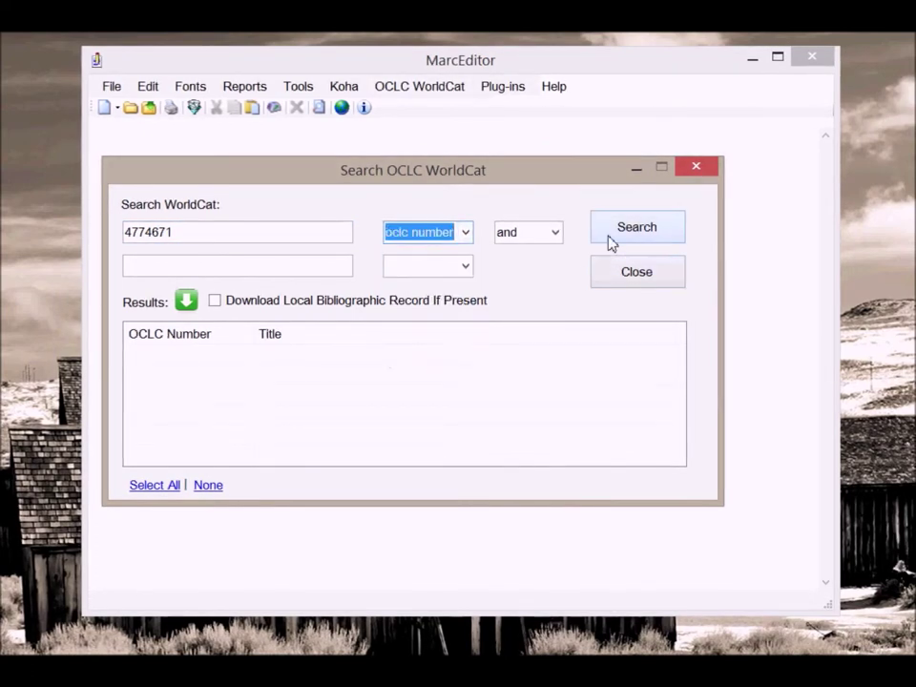
pyautogui.click(607, 242)
# Step: Download the matching WorldCat record into the editor and inspect the call numbers in its 050 field
pyautogui.click(161, 355)
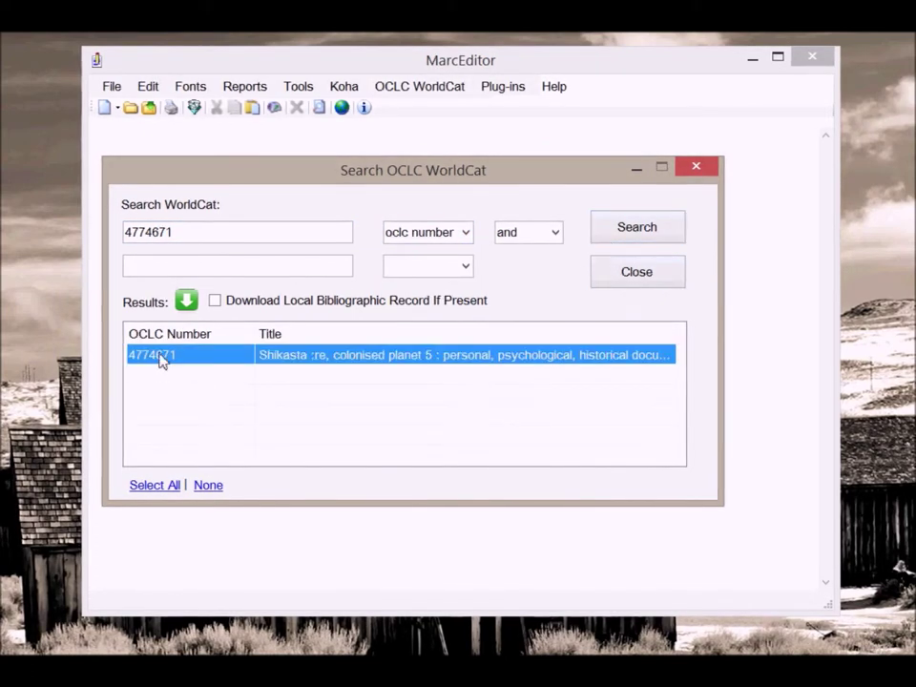
pyautogui.click(189, 305)
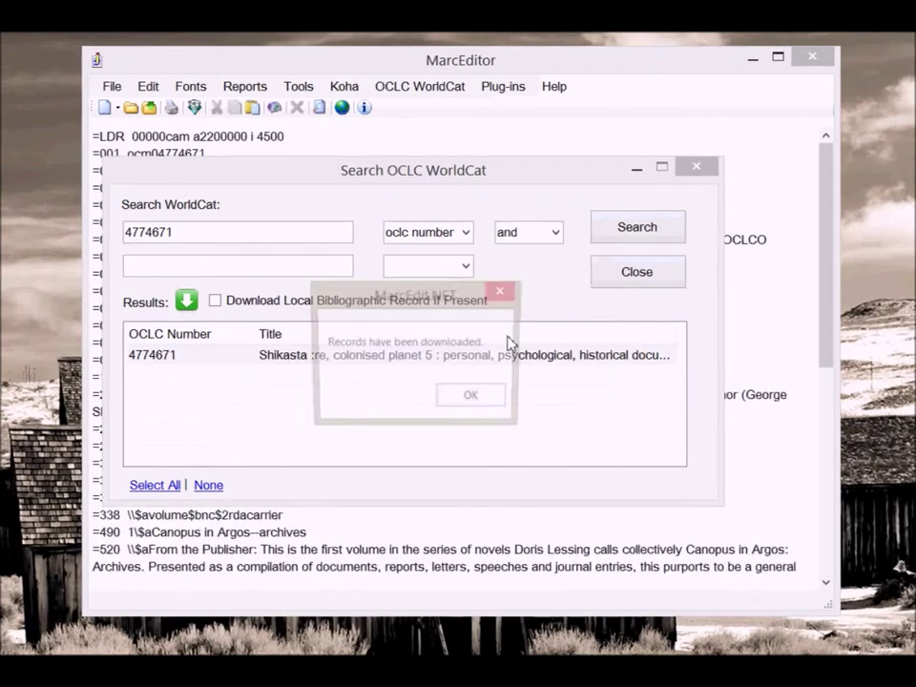
pyautogui.click(473, 399)
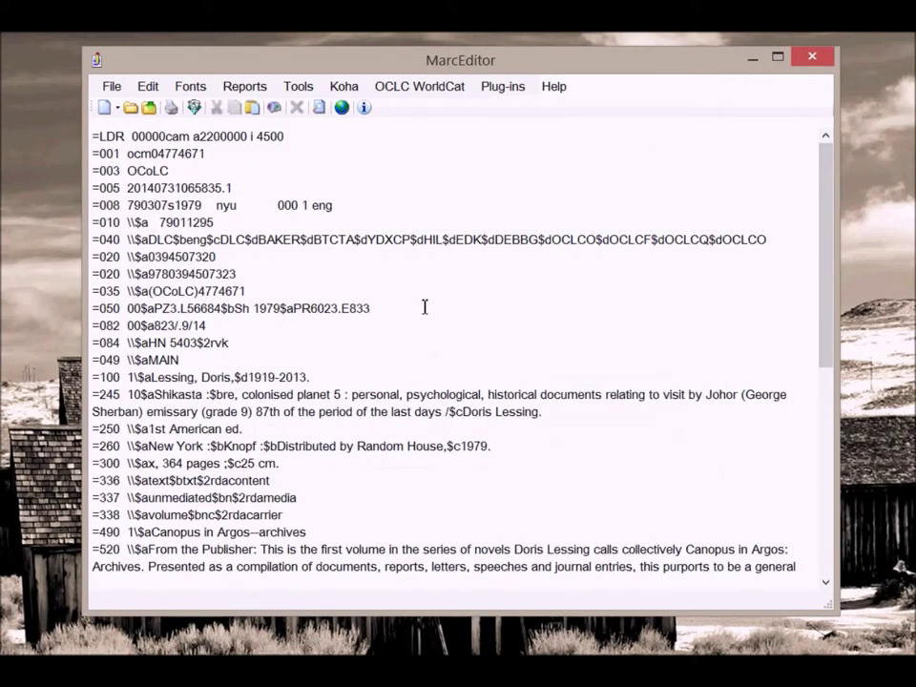
pyautogui.moveTo(147, 308); pyautogui.dragTo(203, 311)
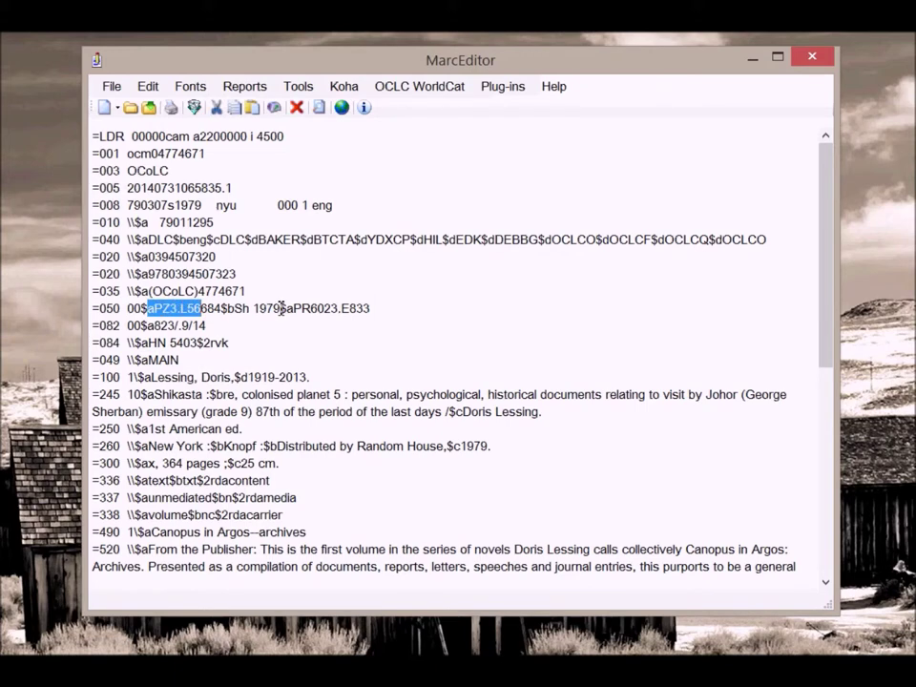
pyautogui.click(282, 309)
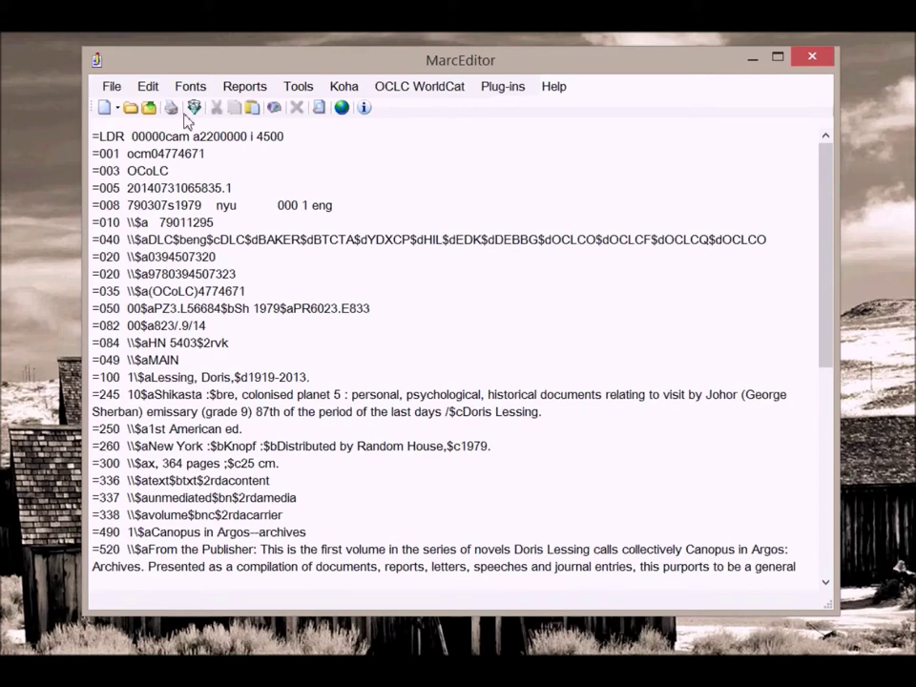
# Step: Set up a find and replace with the search pattern (=050.*\$a.*)(\$a.*)
pyautogui.click(154, 96)
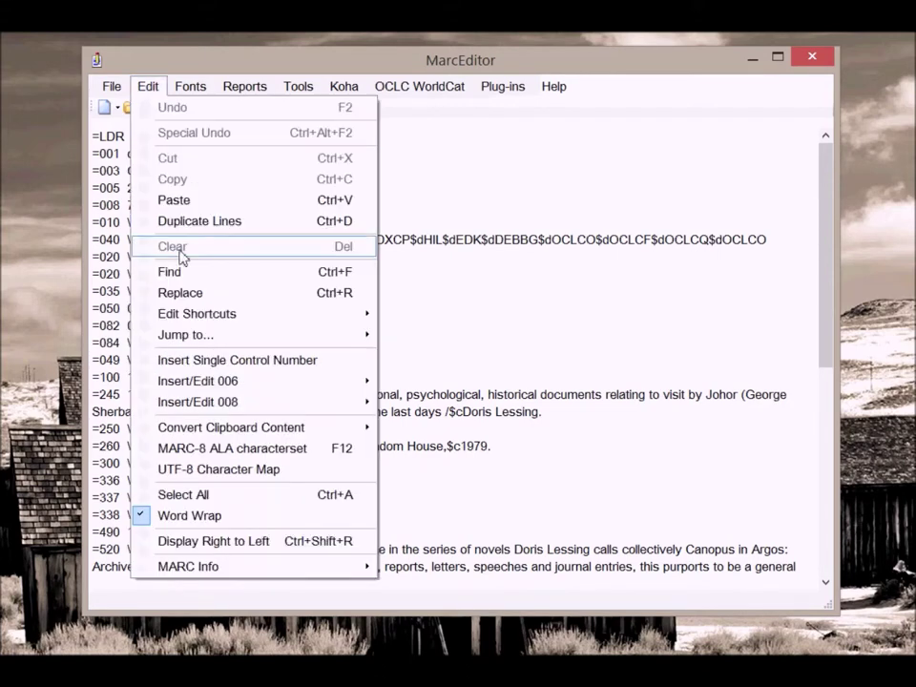
pyautogui.click(188, 293)
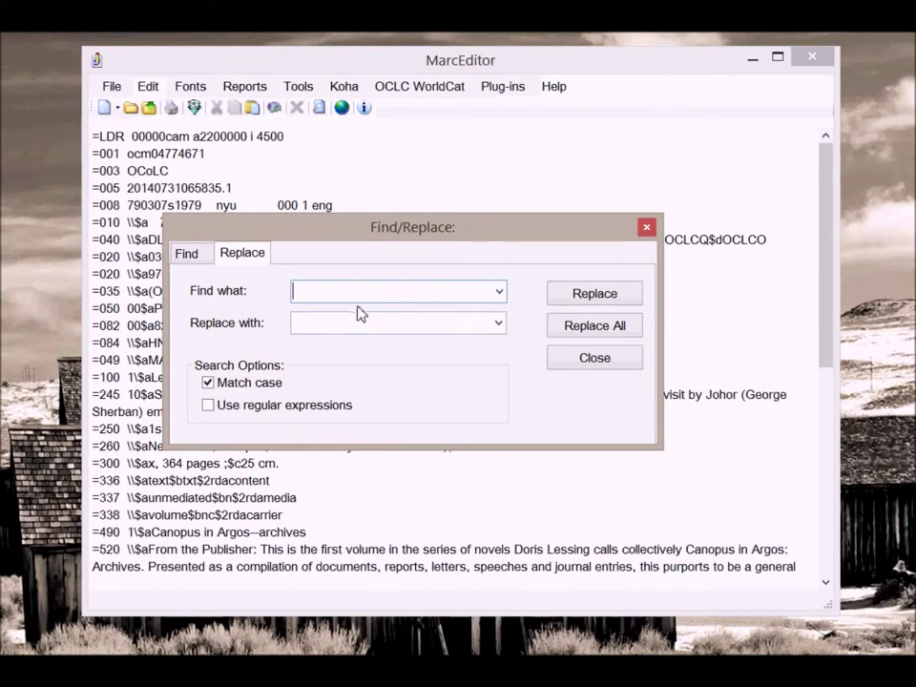
pyautogui.write('(=050.*\\$a.*)(\\$a.*)')
# Step: Replace all matches using regular expressions, keeping $1 in the 050 and putting $2 in a new 090 line with blank indicators
pyautogui.click(296, 322)
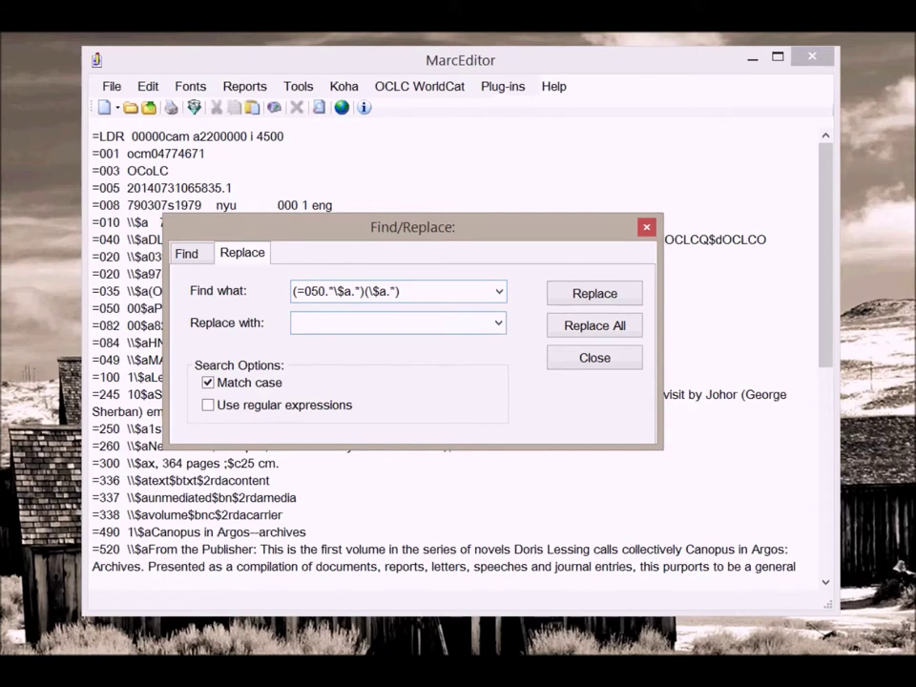
pyautogui.write('$1\\n  =090')
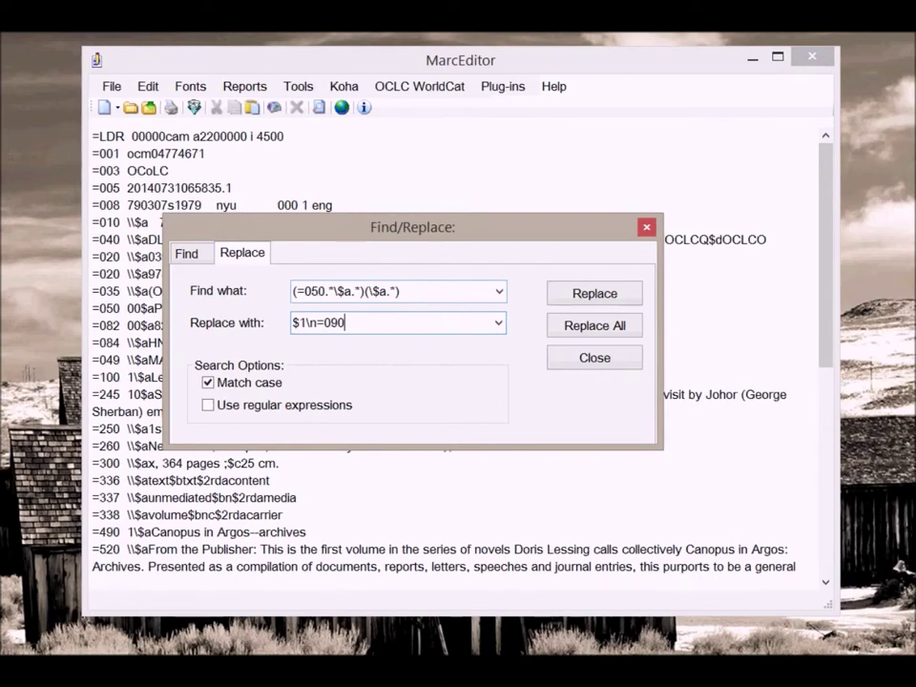
pyautogui.write('  \\$22')
pyautogui.click(244, 406)
pyautogui.click(582, 325)
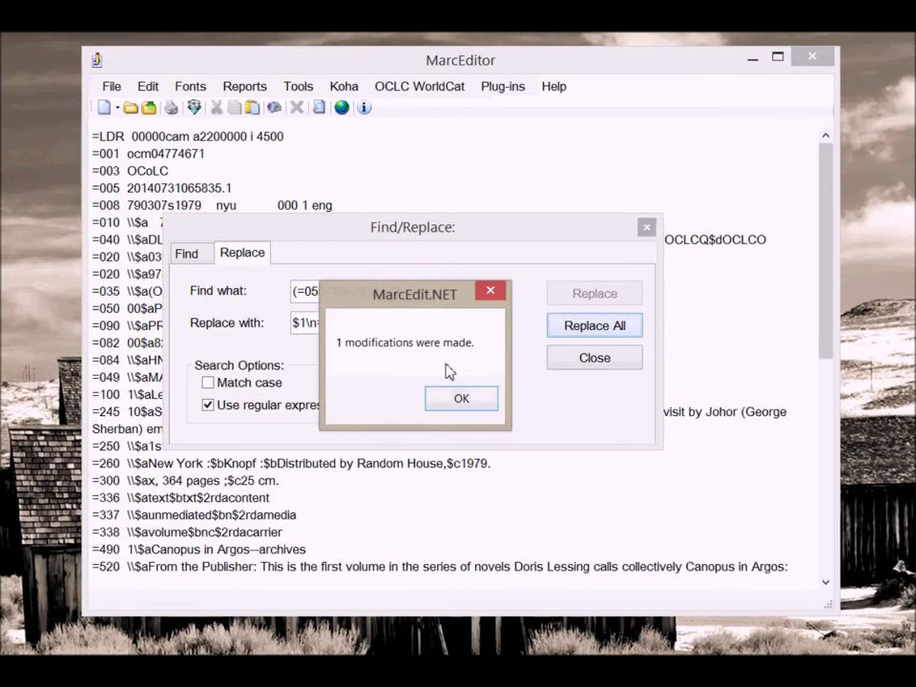
pyautogui.click(477, 399)
pyautogui.click(563, 367)
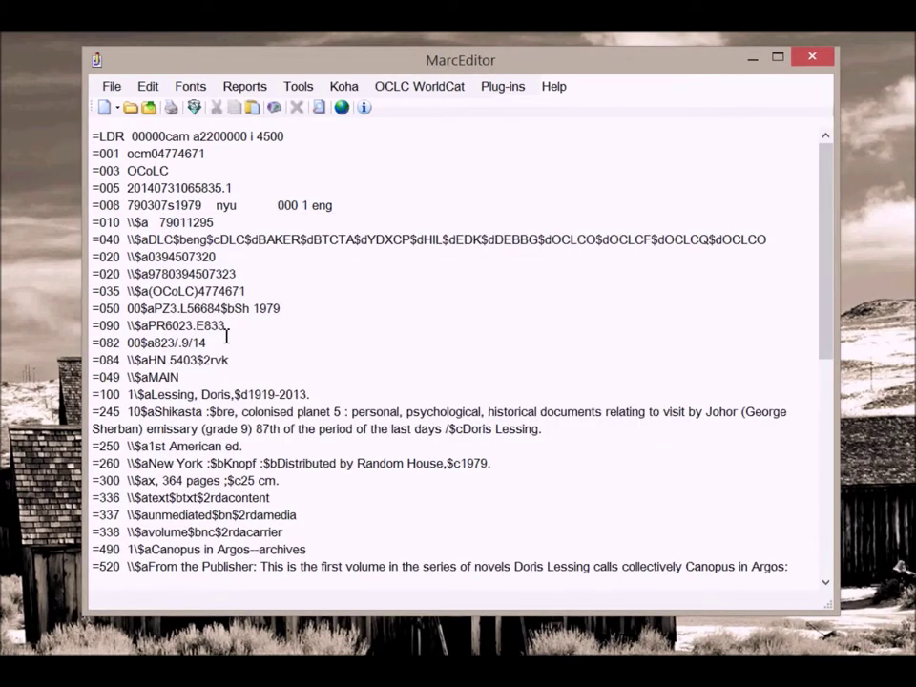
pyautogui.moveTo(227, 326); pyautogui.dragTo(92, 327)
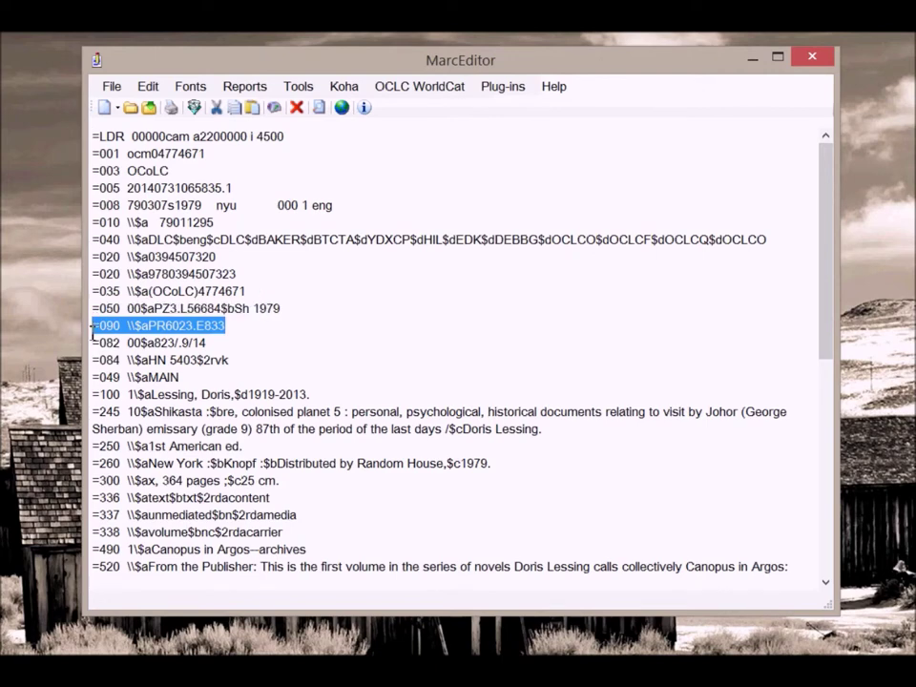
pyautogui.click(96, 326)
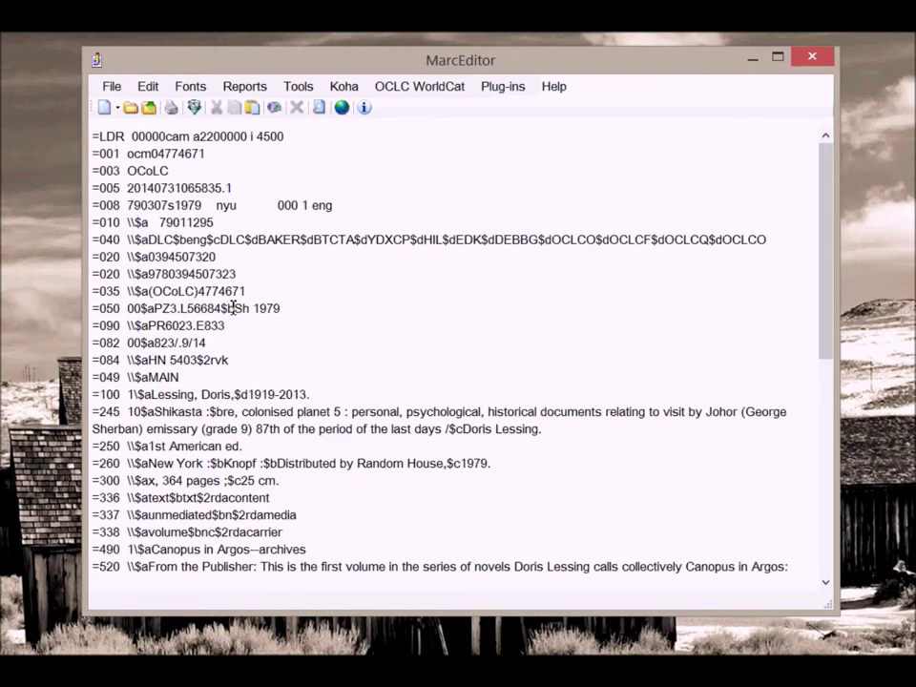
pyautogui.click(301, 87)
pyautogui.moveTo(385, 573)
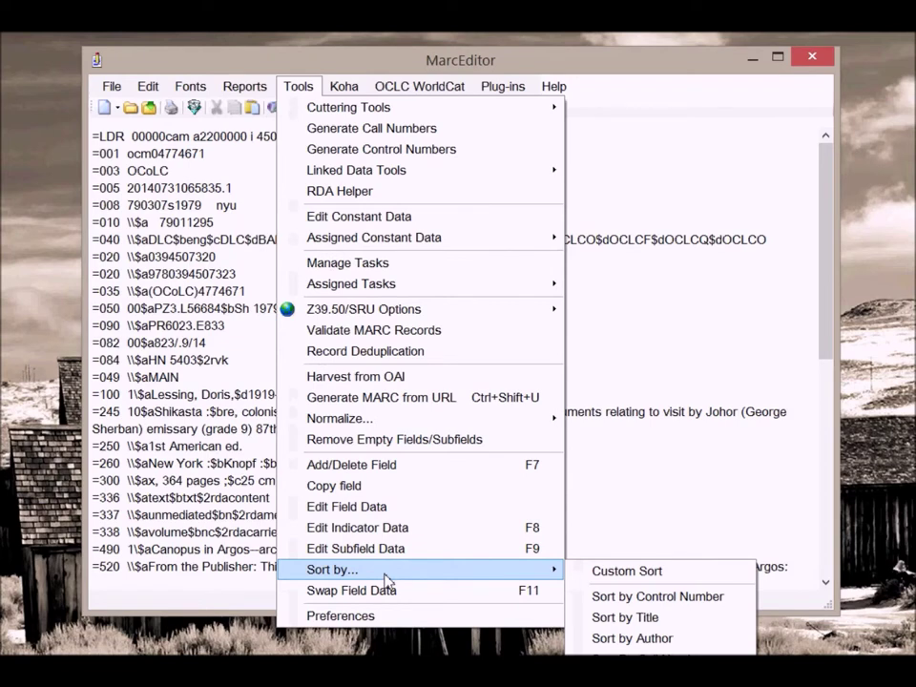
pyautogui.click(234, 427)
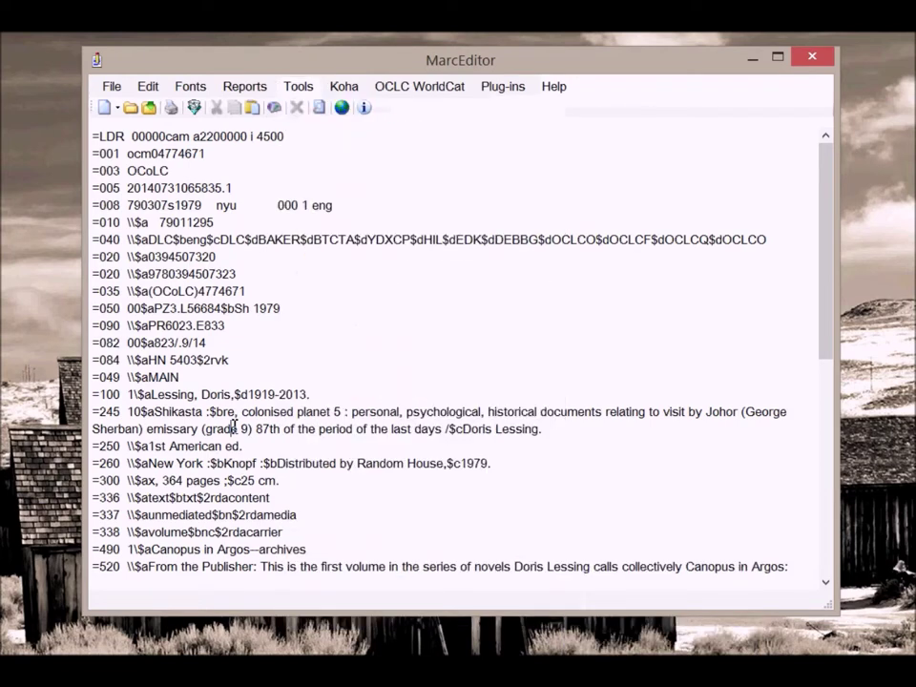
pyautogui.click(188, 325)
pyautogui.click(260, 327)
pyautogui.click(297, 86)
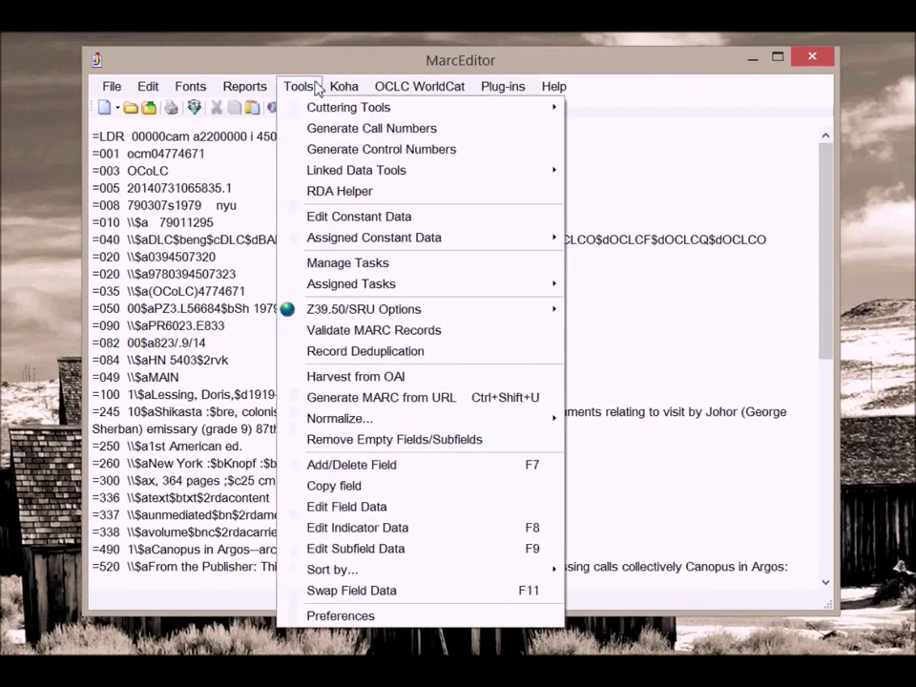
pyautogui.moveTo(319, 116)
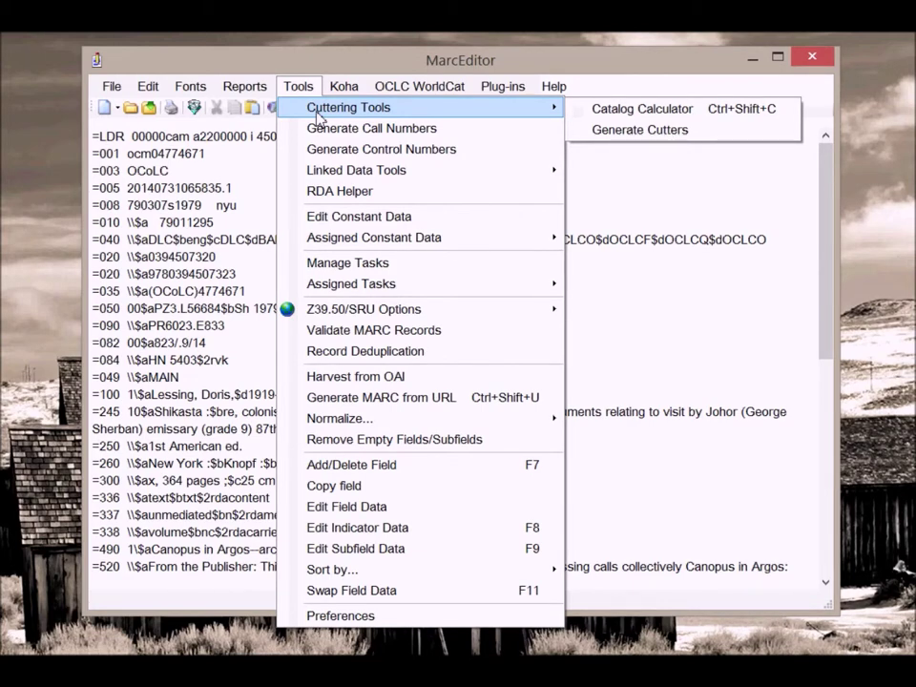
pyautogui.click(311, 129)
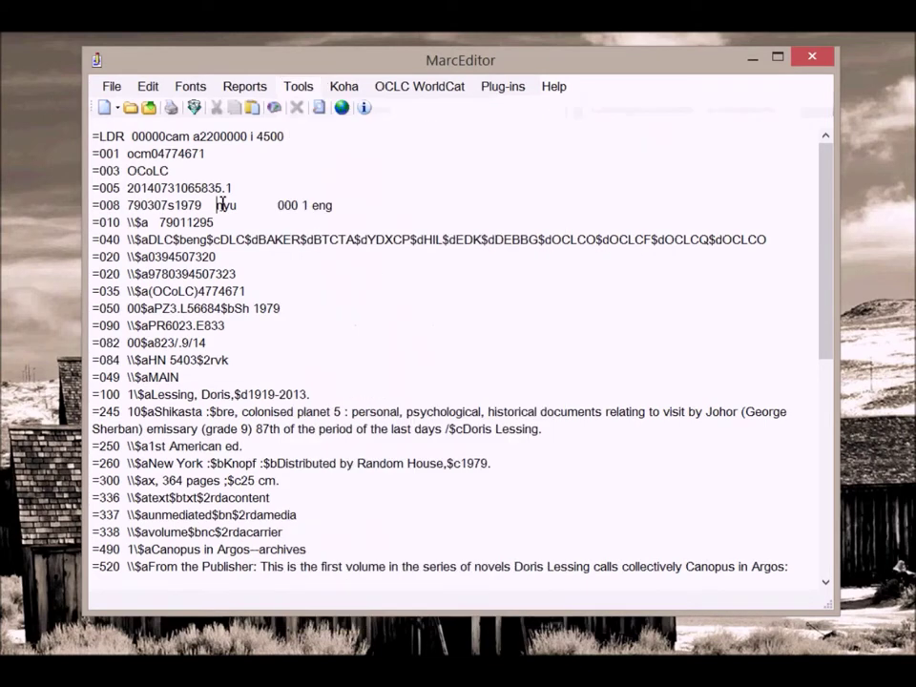
# Step: Generate cutters for the record, with 090 as the call number field to evaluate
pyautogui.click(309, 88)
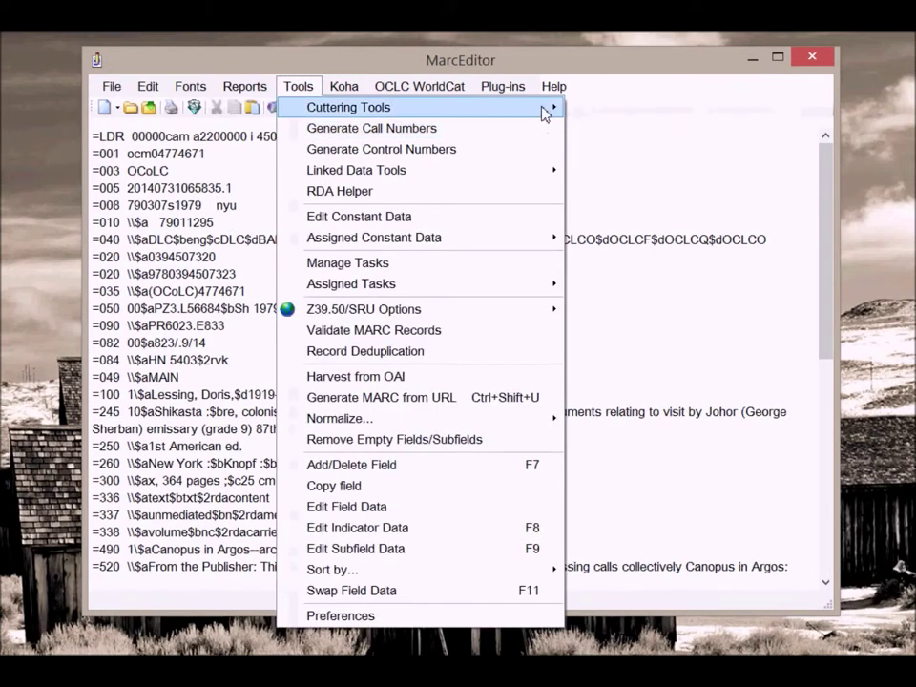
pyautogui.moveTo(545, 109)
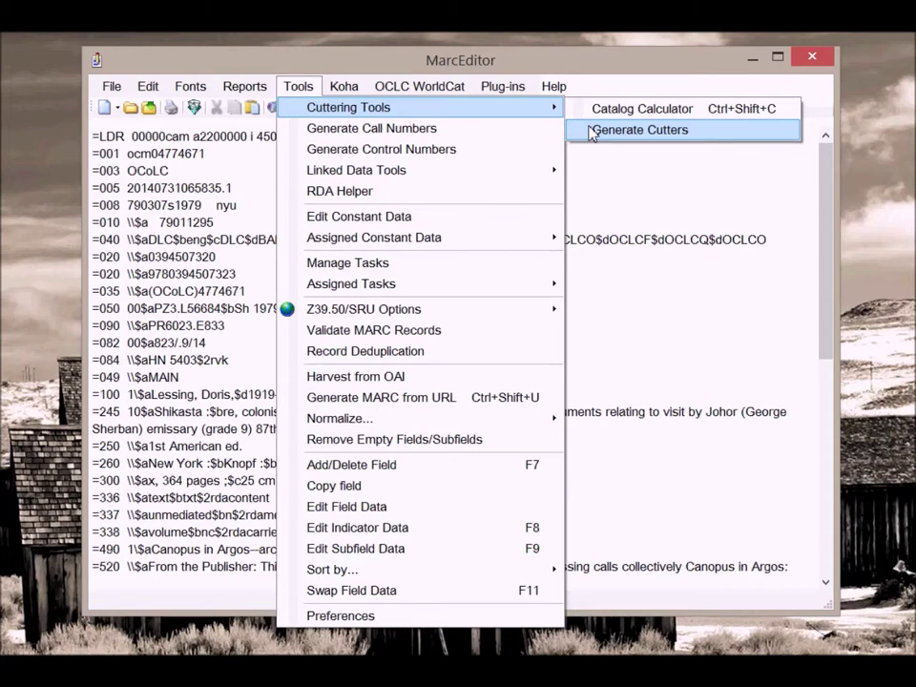
pyautogui.click(591, 133)
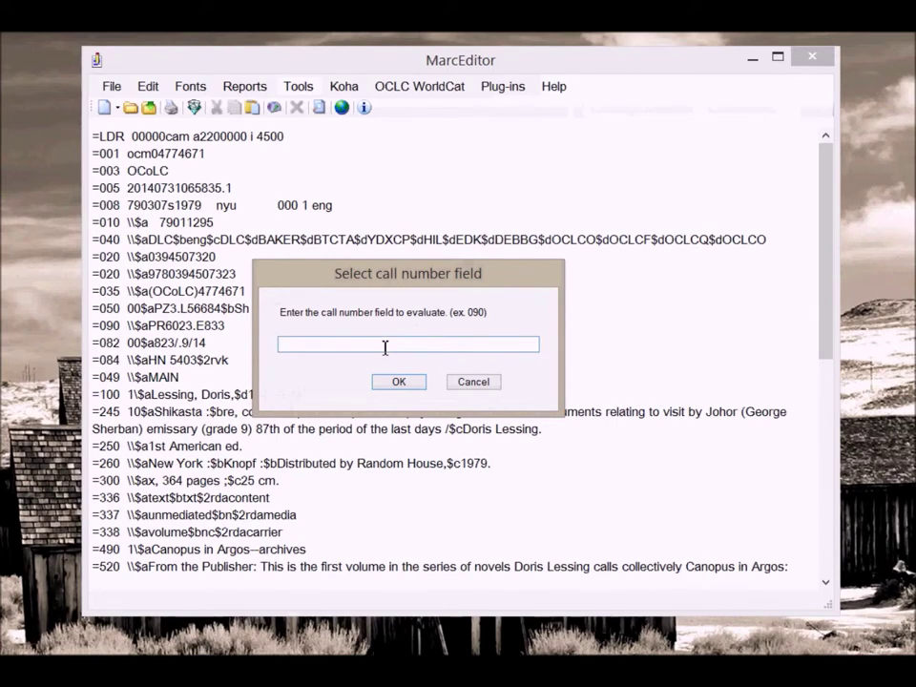
pyautogui.write('090')
pyautogui.click(398, 381)
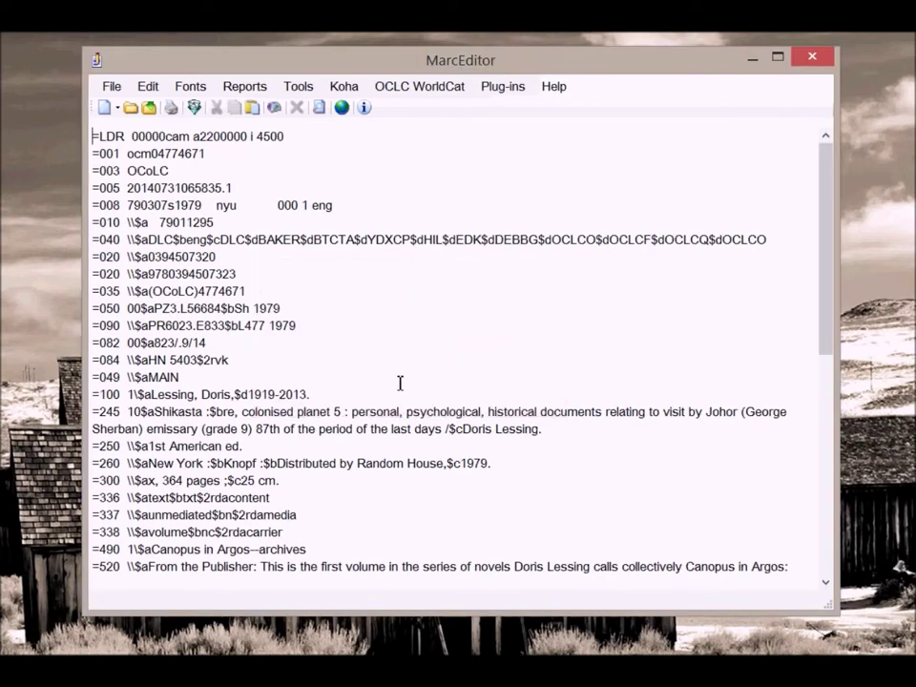
# Step: Compare the generated cutter and date in the 090 with the author in the 100 and the dates in the 260 and 008
pyautogui.moveTo(238, 325); pyautogui.dragTo(268, 326)
pyautogui.moveTo(152, 395); pyautogui.dragTo(180, 397)
pyautogui.click(284, 325)
pyautogui.moveTo(488, 464); pyautogui.dragTo(461, 464)
pyautogui.moveTo(175, 205); pyautogui.dragTo(202, 205)
pyautogui.click(201, 205)
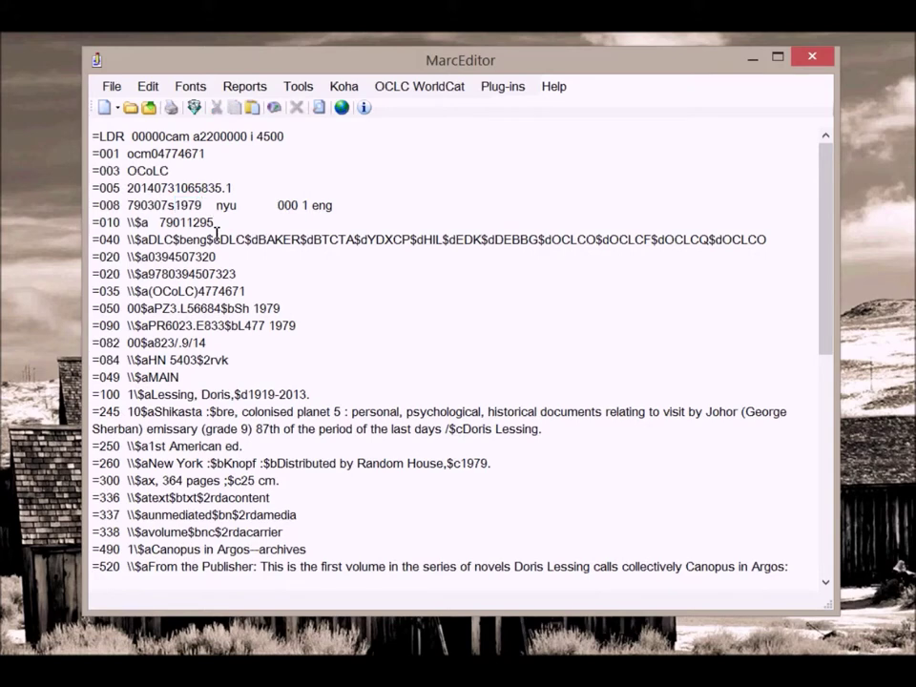